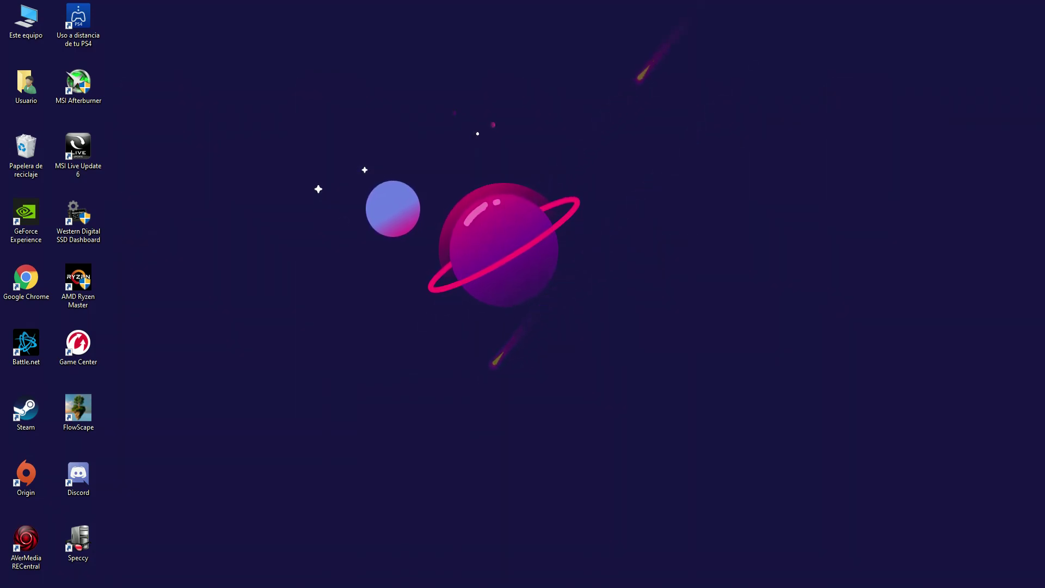
Step: Open the USB drive (F:) from Este equipo
{"action": "double_click", "coordinate": [32, 17]}
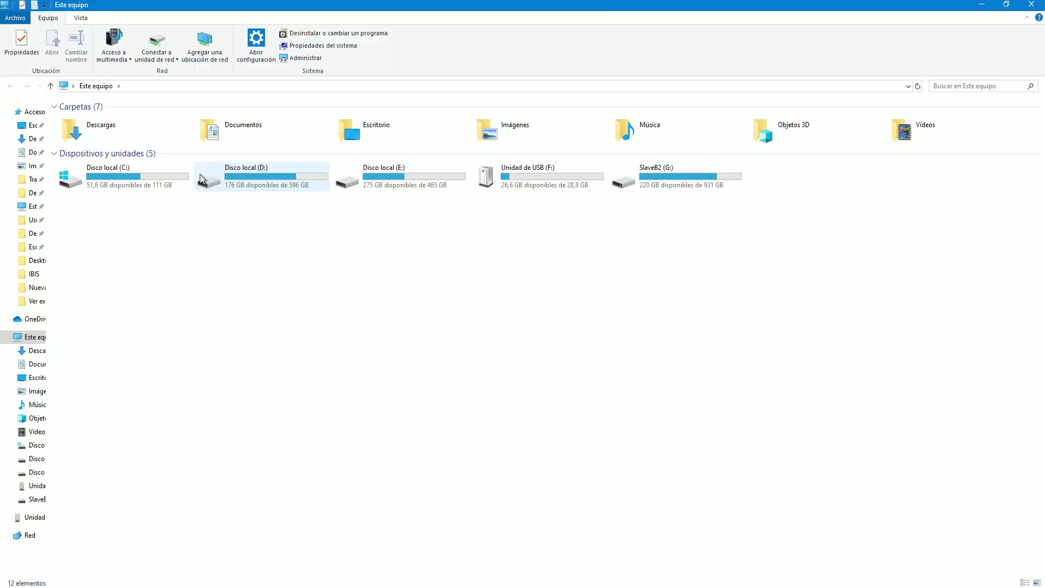
{"action": "double_click", "coordinate": [501, 178]}
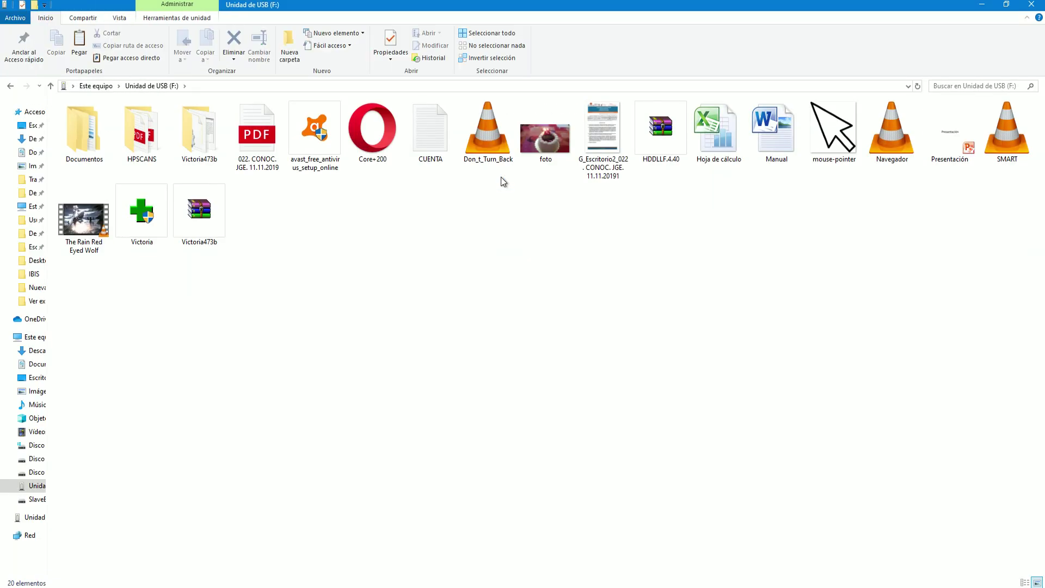
Step: Check the names of the Don_t_Turn_Back, mouse-pointer and The Rain Red Eyed Wolf files for extensions
{"action": "left_click", "coordinate": [491, 160]}
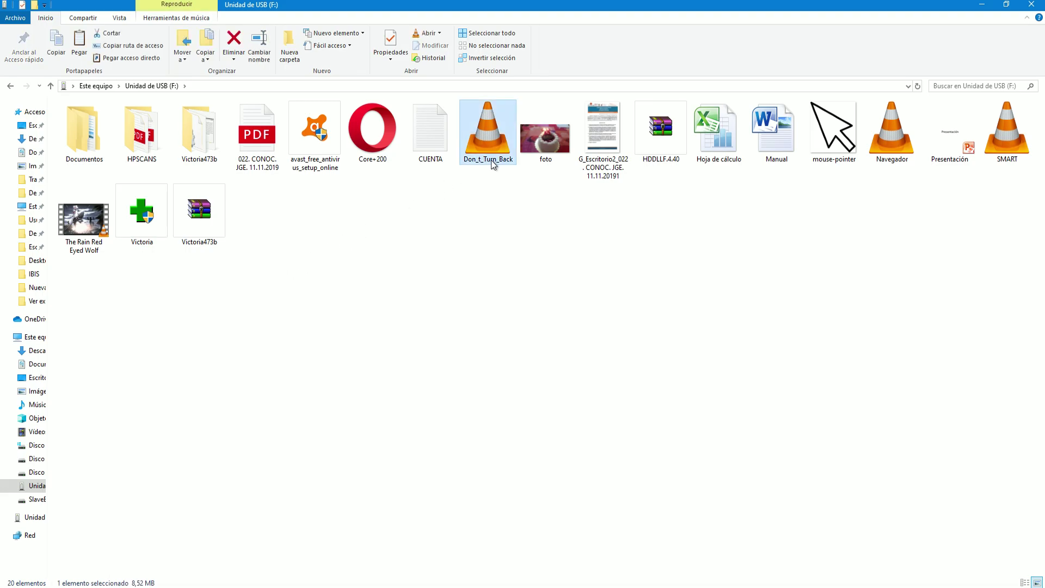
{"action": "left_click", "coordinate": [491, 160]}
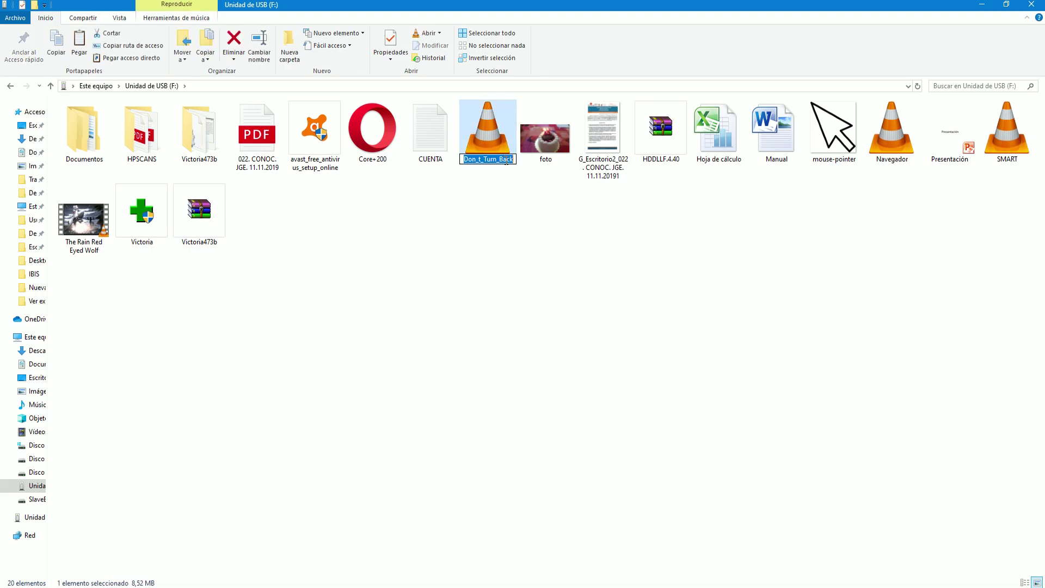
{"action": "left_click", "coordinate": [519, 205]}
{"action": "left_click", "coordinate": [837, 163]}
{"action": "left_click", "coordinate": [837, 162]}
{"action": "left_click", "coordinate": [862, 186]}
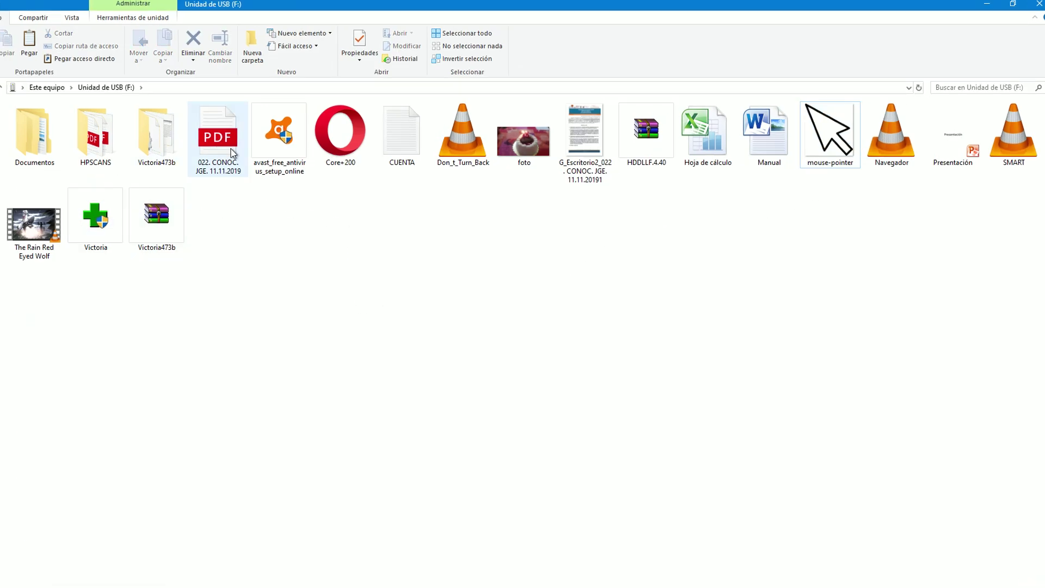
{"action": "left_click", "coordinate": [33, 255]}
{"action": "left_click", "coordinate": [39, 257]}
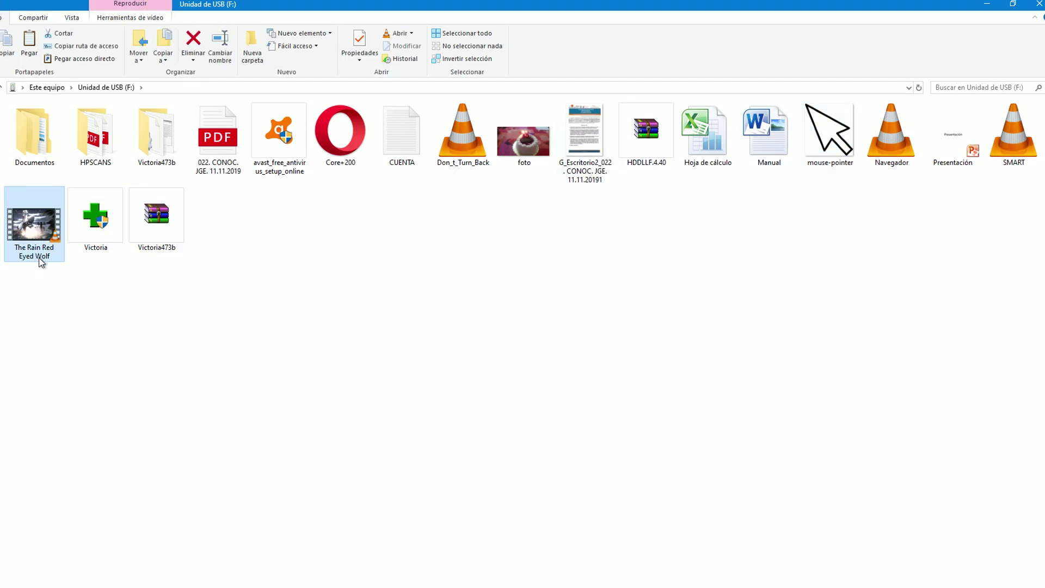
{"action": "left_click", "coordinate": [81, 280]}
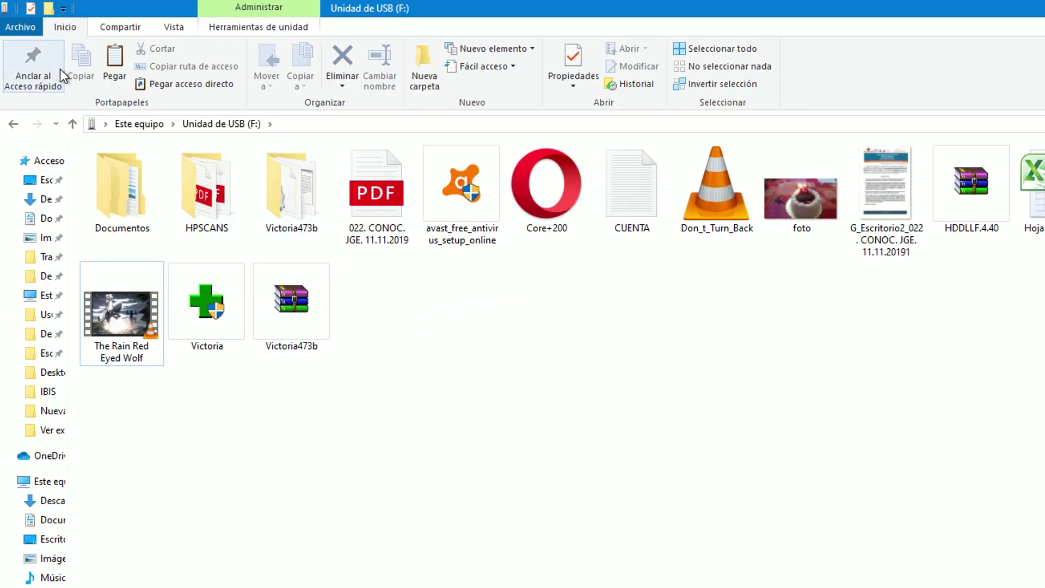
Step: View the folder and search options dialog from File Explorer and close it without changing anything
{"action": "left_click", "coordinate": [23, 28]}
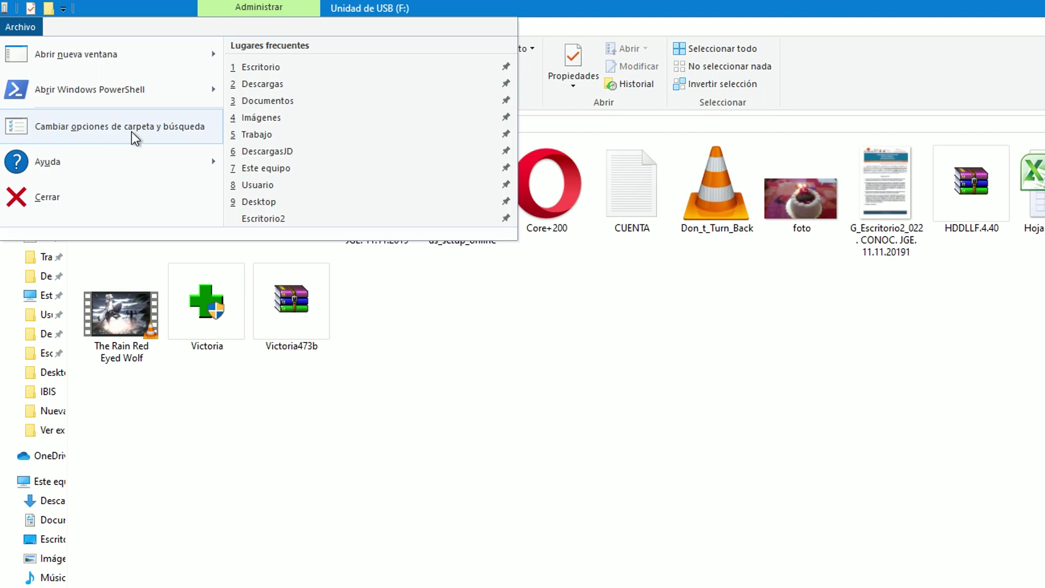
{"action": "left_click", "coordinate": [115, 139]}
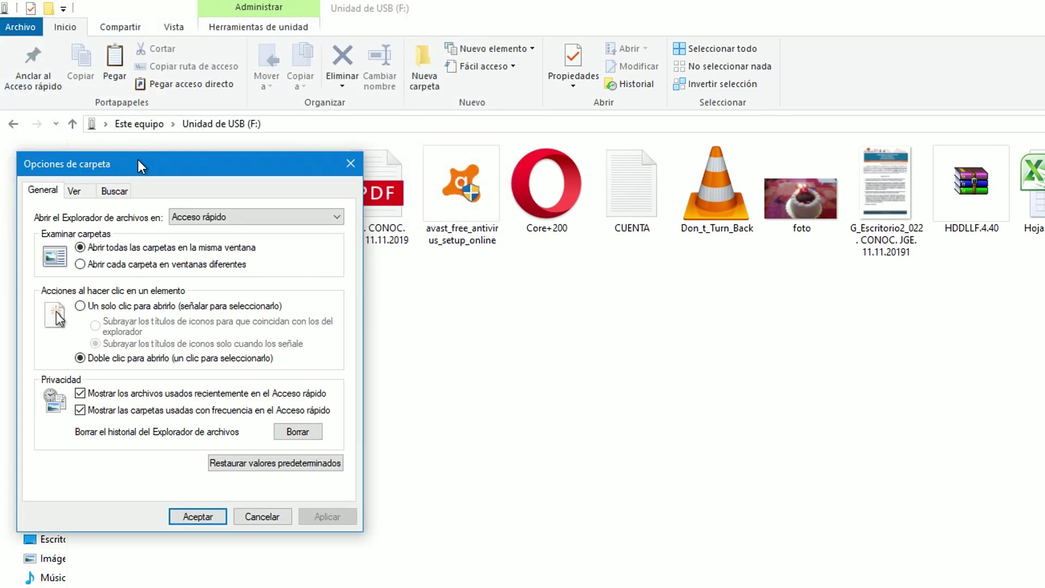
{"action": "left_click_drag", "start_coordinate": [138, 161], "coordinate": [631, 224]}
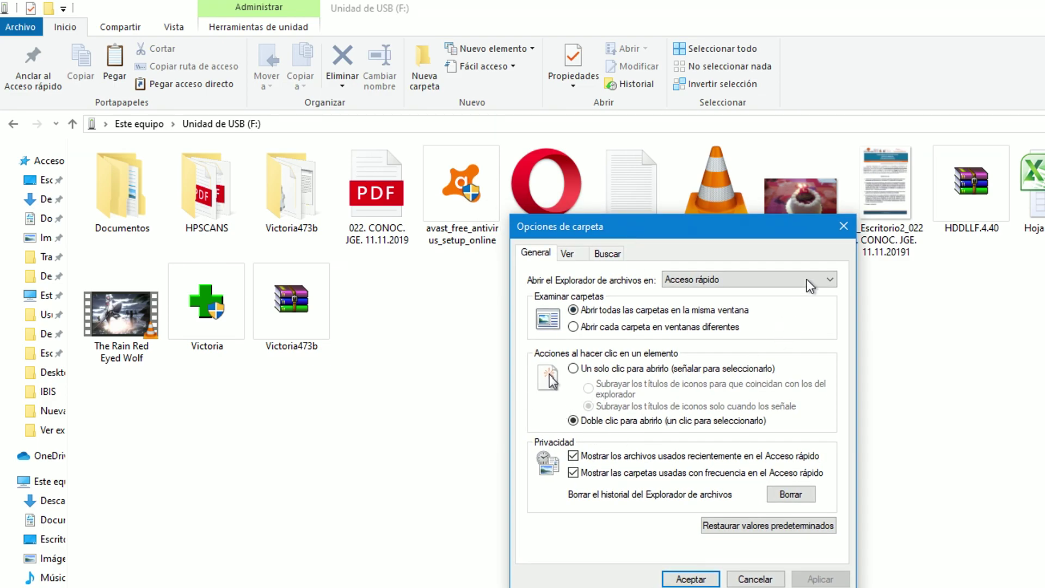
{"action": "left_click", "coordinate": [843, 226]}
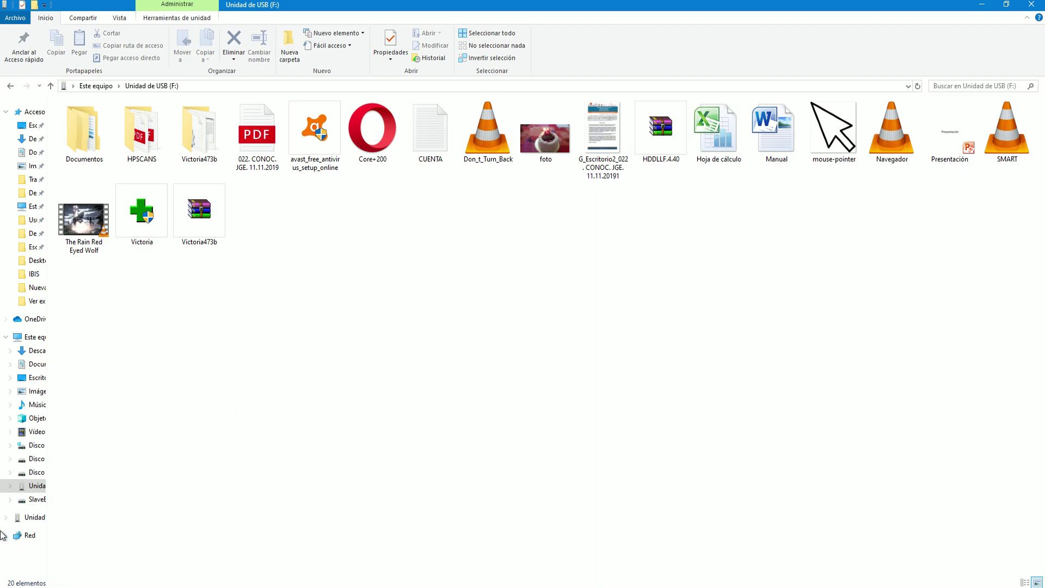
Step: View the File Explorer options through Apariencia y personalización in Panel de control, and close them without changes
{"action": "key", "text": "super+s"}
{"action": "type", "text": "Panel de control"}
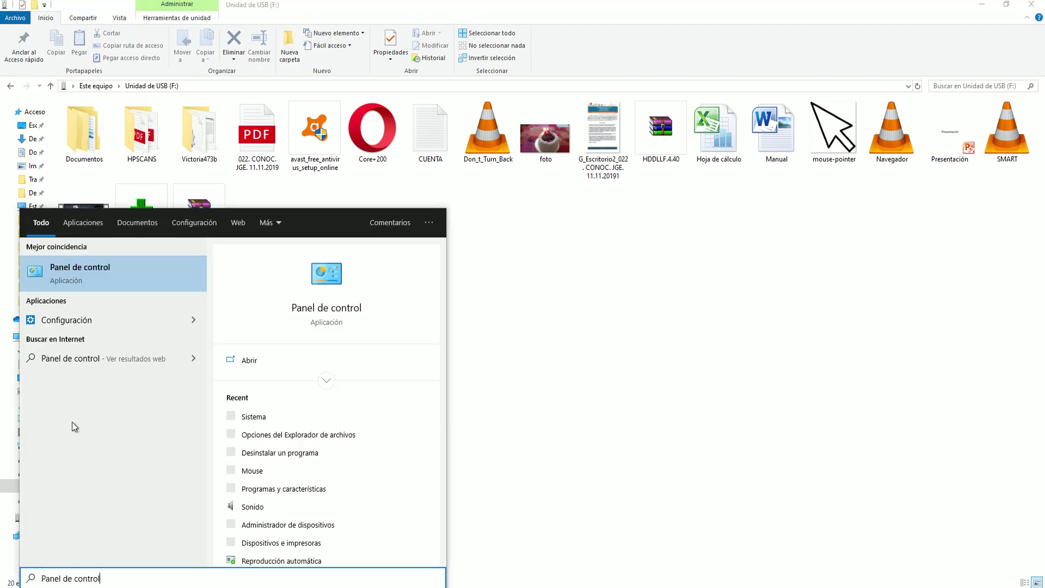
{"action": "left_click", "coordinate": [84, 283]}
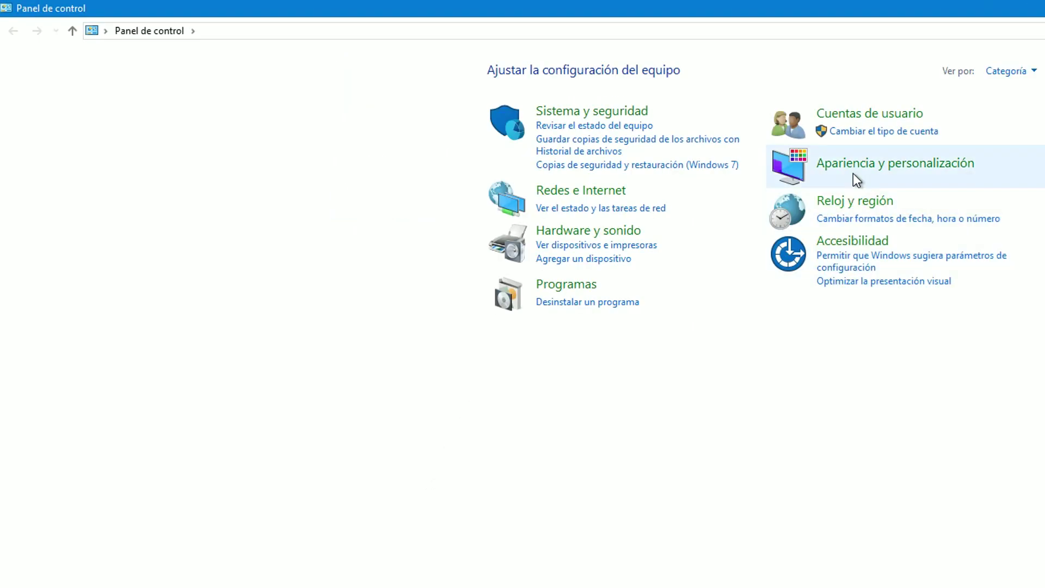
{"action": "left_click", "coordinate": [899, 166]}
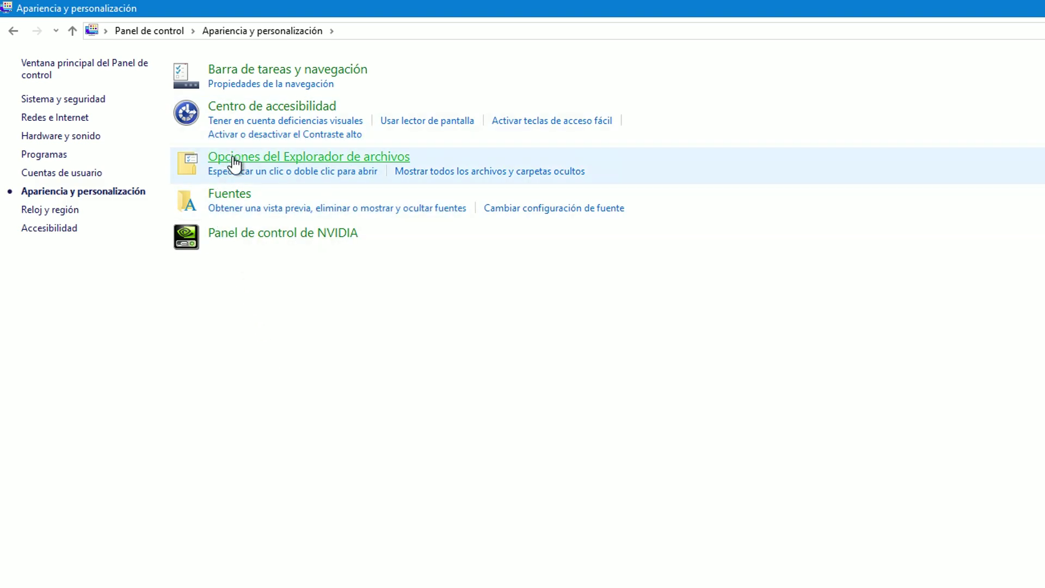
{"action": "left_click", "coordinate": [371, 158]}
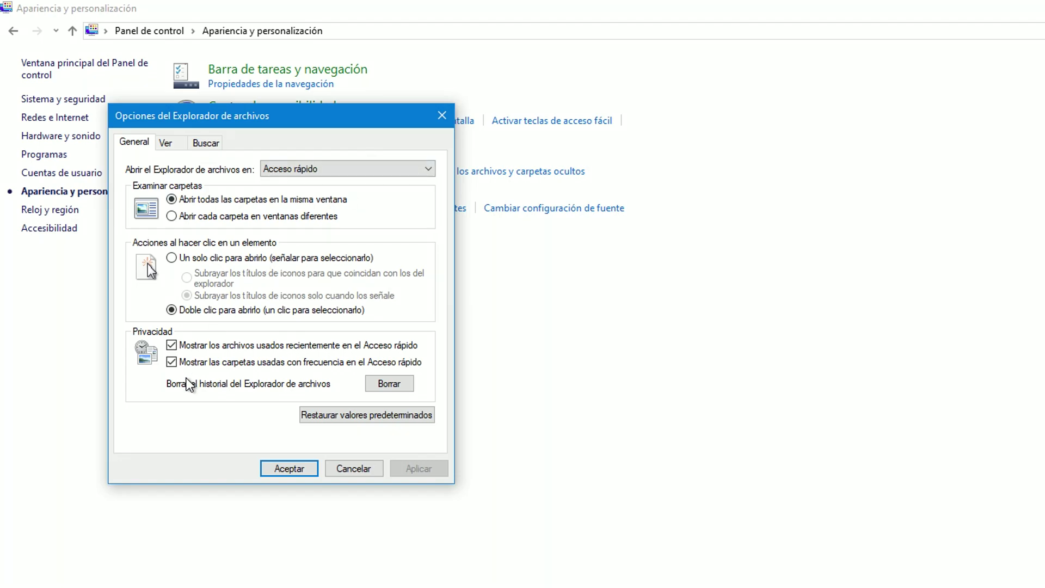
{"action": "left_click", "coordinate": [442, 115]}
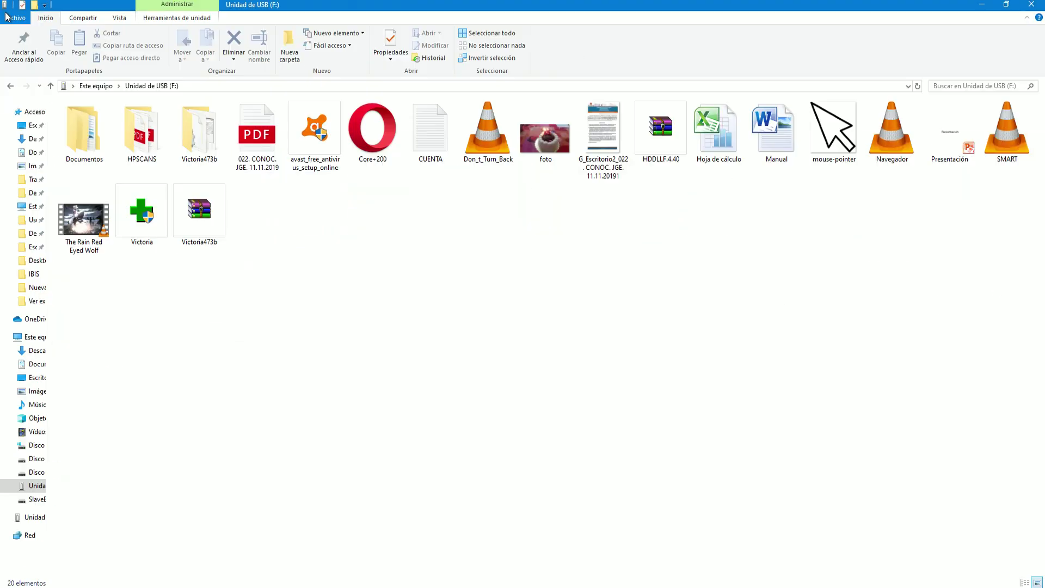
Step: Disable hiding extensions for known file types in the advanced view settings of the USB drive window's folder options
{"action": "left_click", "coordinate": [16, 17]}
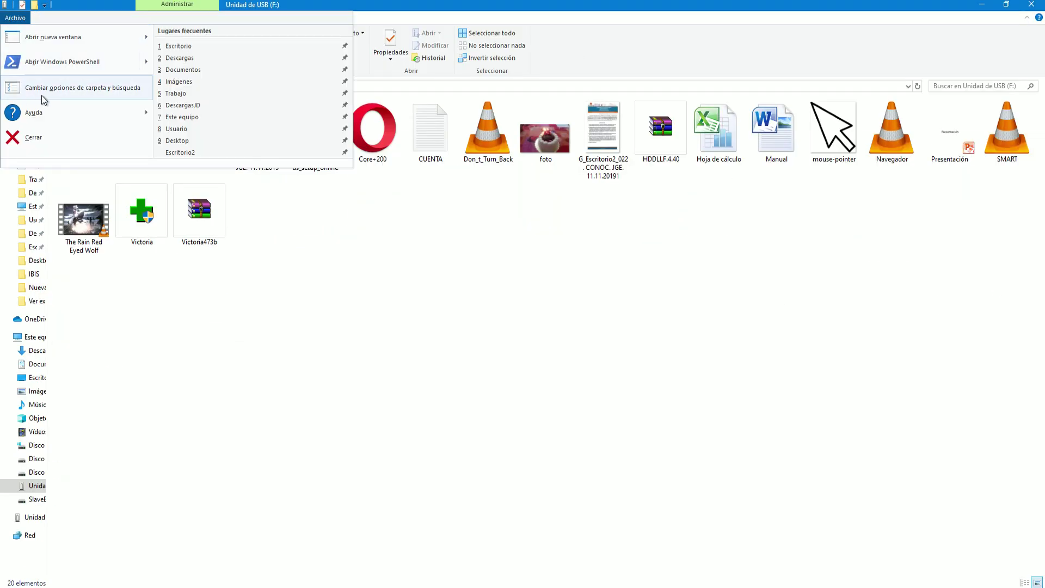
{"action": "left_click", "coordinate": [40, 97]}
{"action": "left_click_drag", "start_coordinate": [110, 117], "coordinate": [390, 205]}
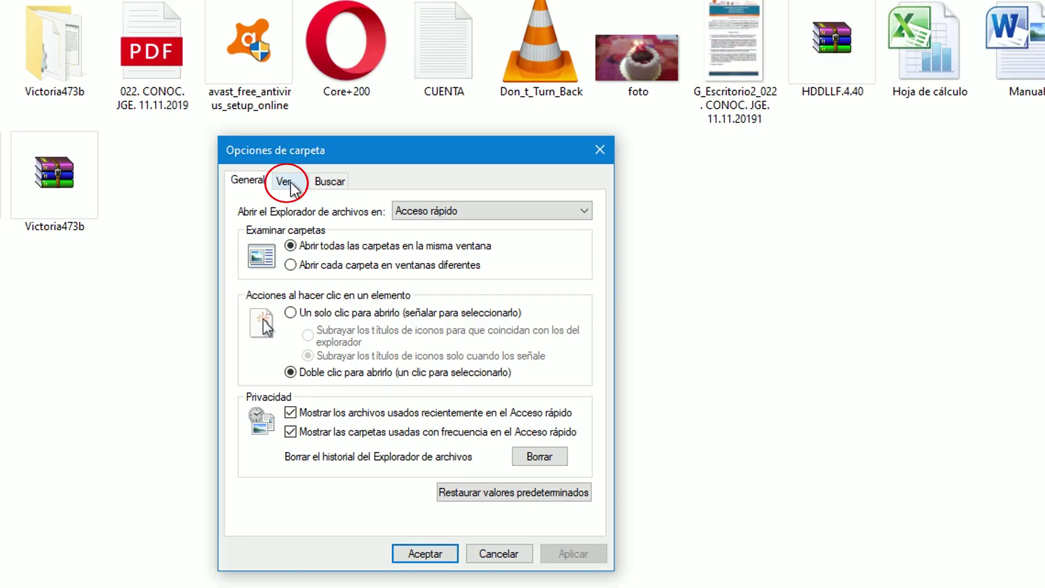
{"action": "left_click", "coordinate": [294, 190]}
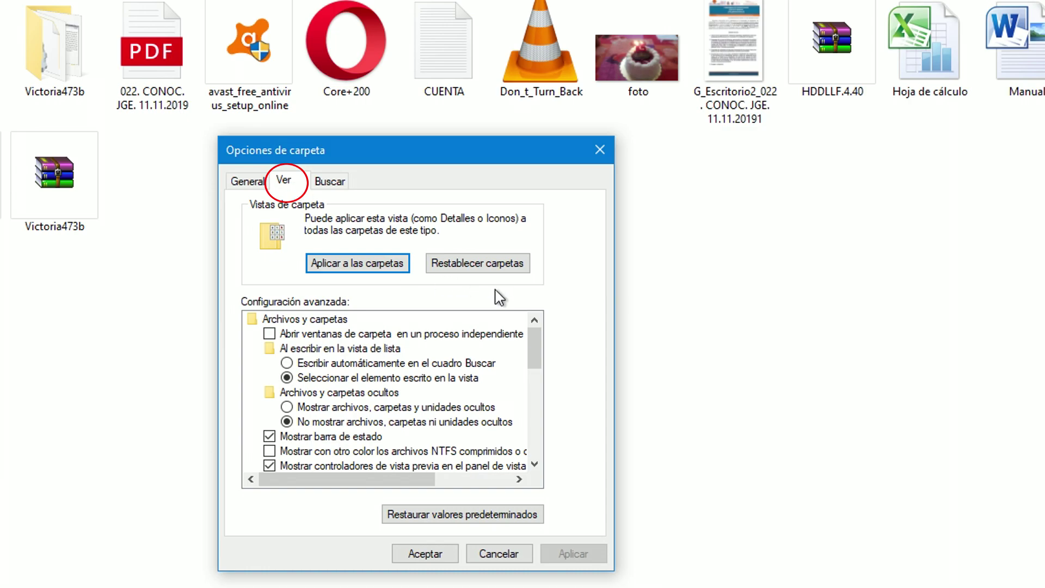
{"action": "left_click_drag", "start_coordinate": [539, 346], "coordinate": [536, 416]}
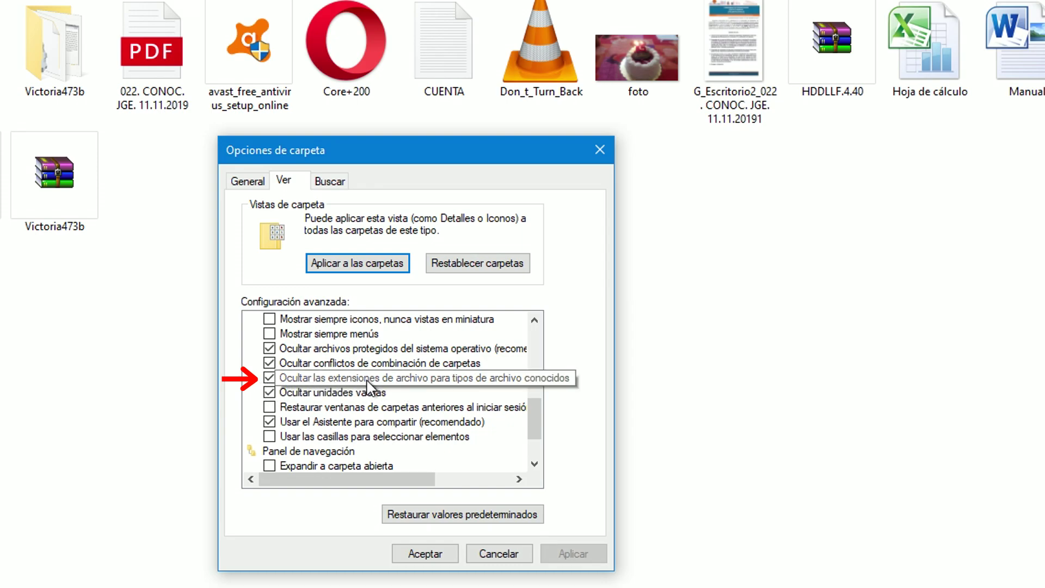
{"action": "left_click", "coordinate": [269, 377]}
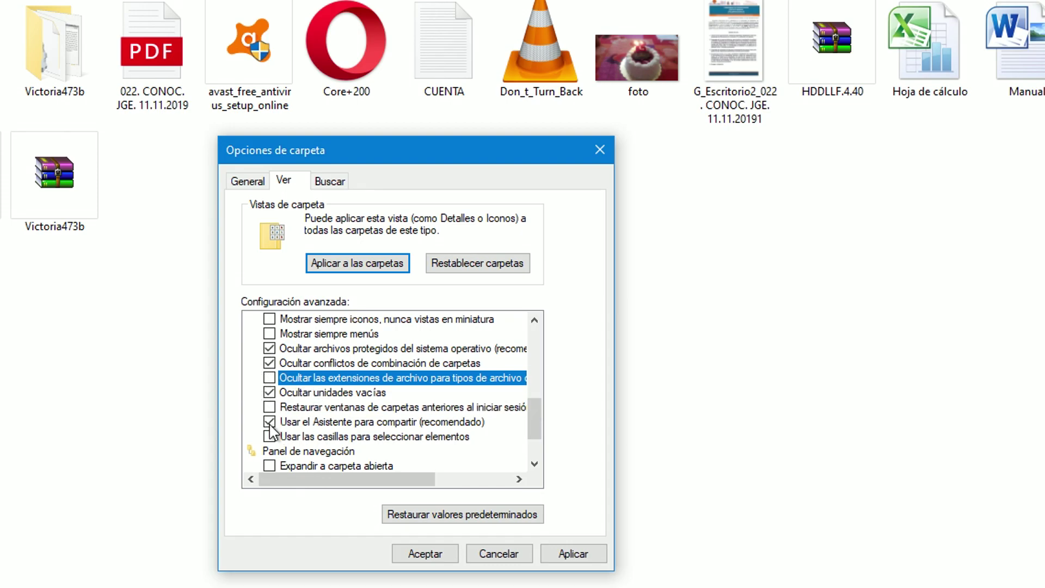
{"action": "left_click", "coordinate": [269, 379]}
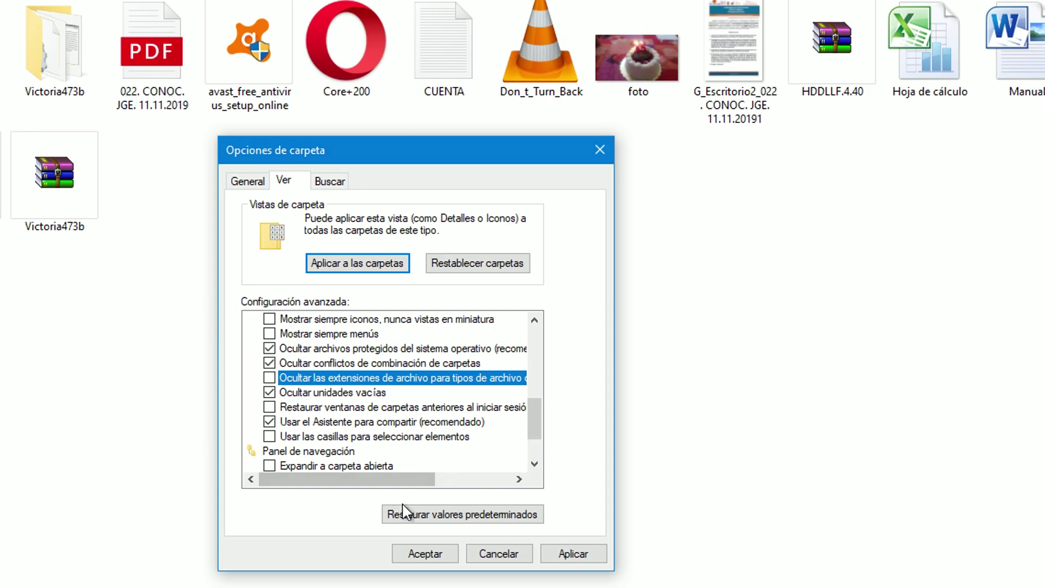
Step: Restore the default advanced view settings, disable hiding extensions for known file types again, and apply the change
{"action": "left_click", "coordinate": [475, 524]}
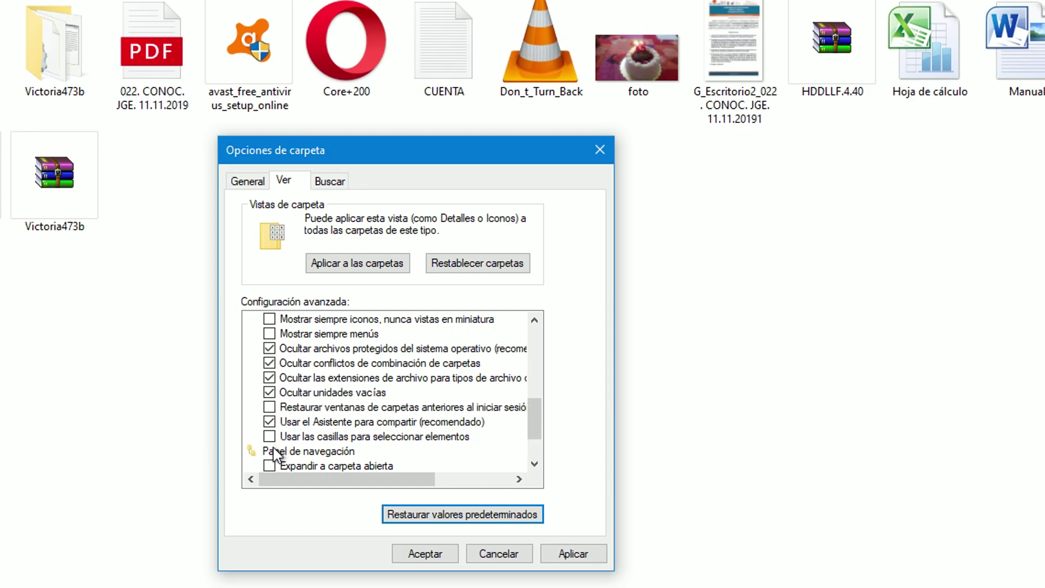
{"action": "left_click", "coordinate": [269, 378]}
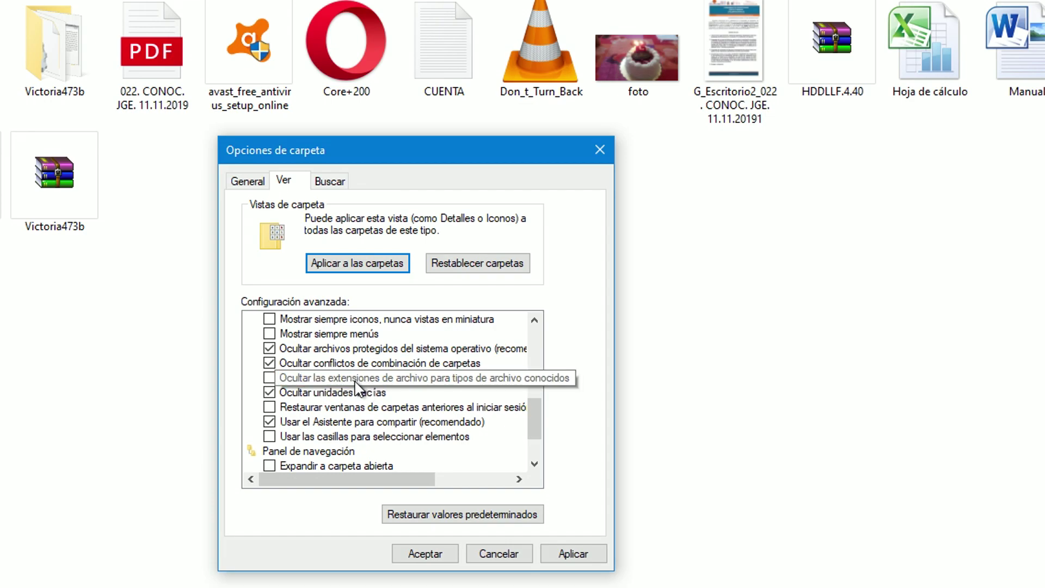
{"action": "left_click", "coordinate": [586, 554]}
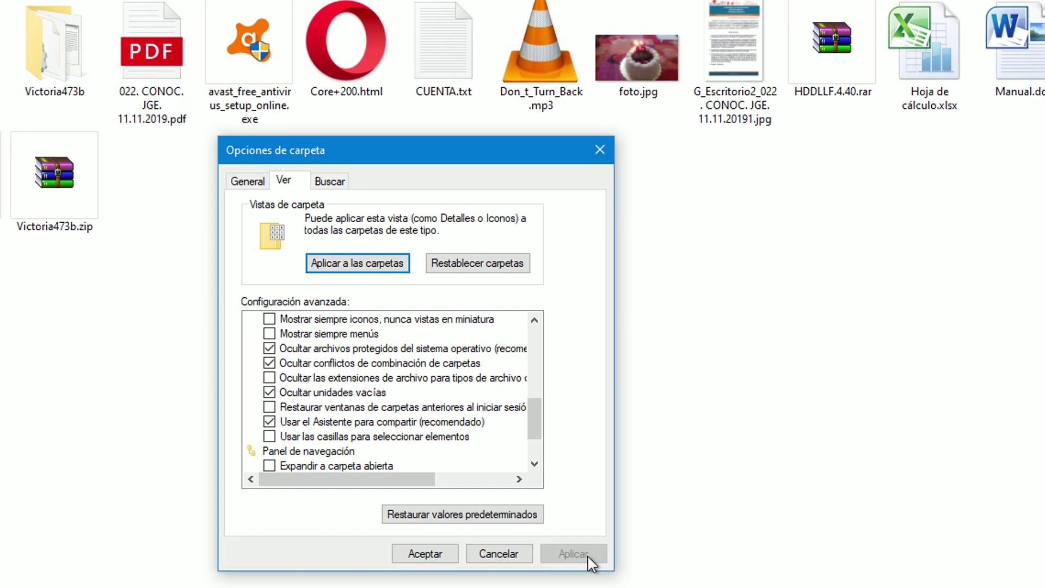
{"action": "left_click", "coordinate": [425, 554]}
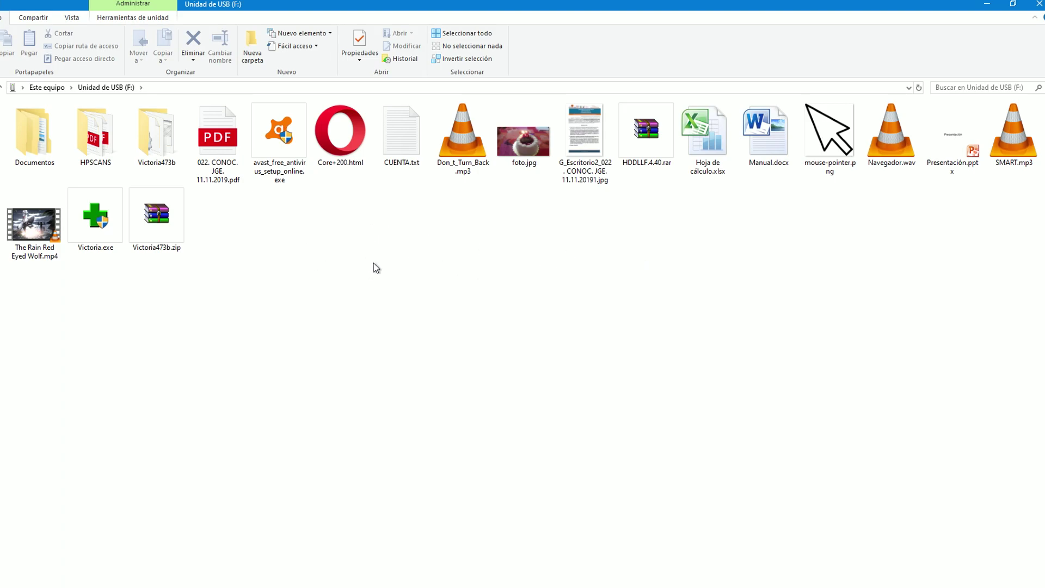
Step: Examine the extensions of the 022. CONOC. JGE. PDF, HDDLLF.4.40, Victoria473b archive, Don_t_Turn_Back and Navegador files
{"action": "left_click", "coordinate": [222, 178]}
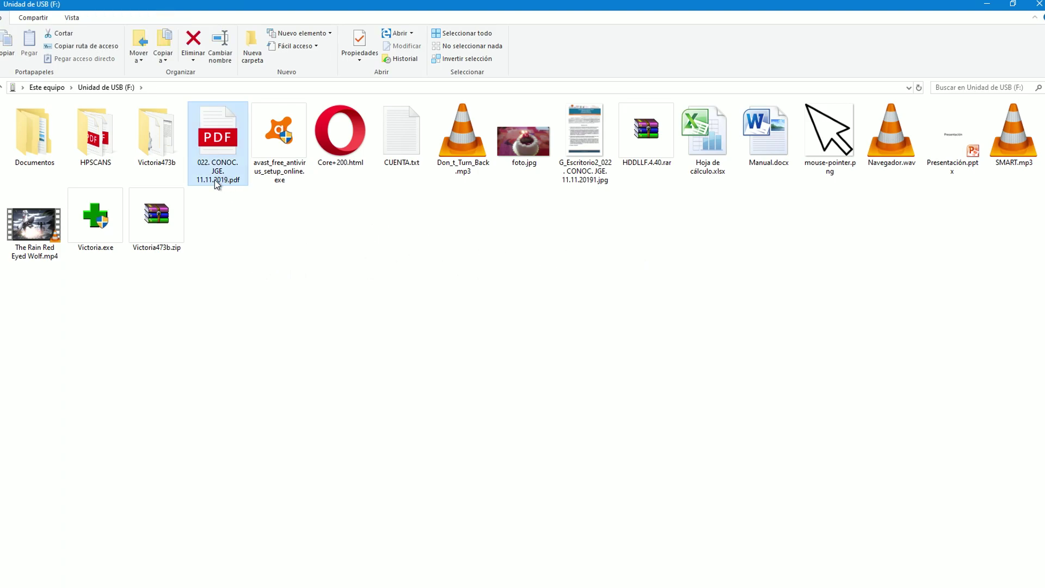
{"action": "mouse_move", "coordinate": [219, 176]}
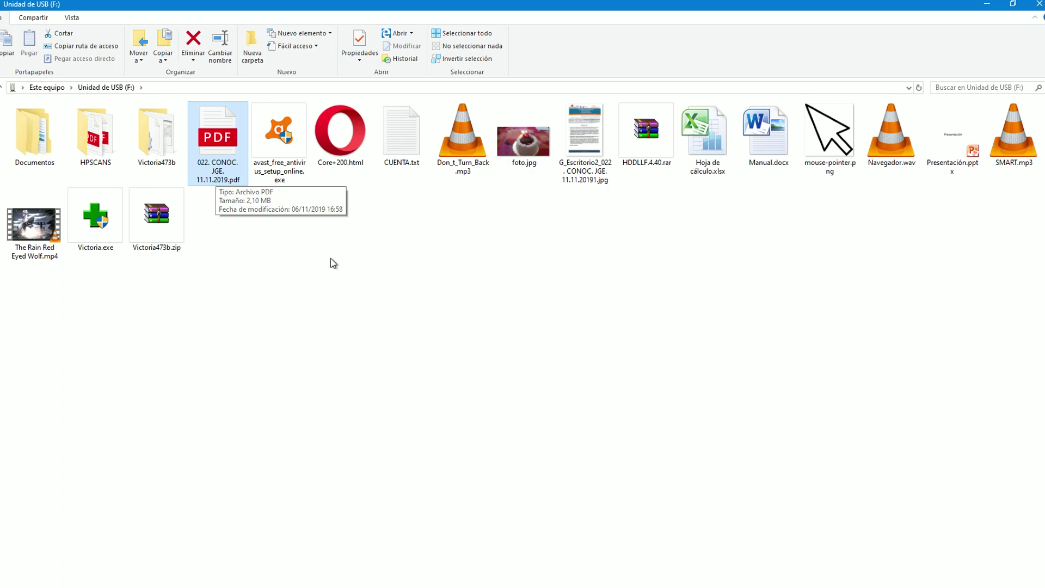
{"action": "left_click", "coordinate": [638, 163]}
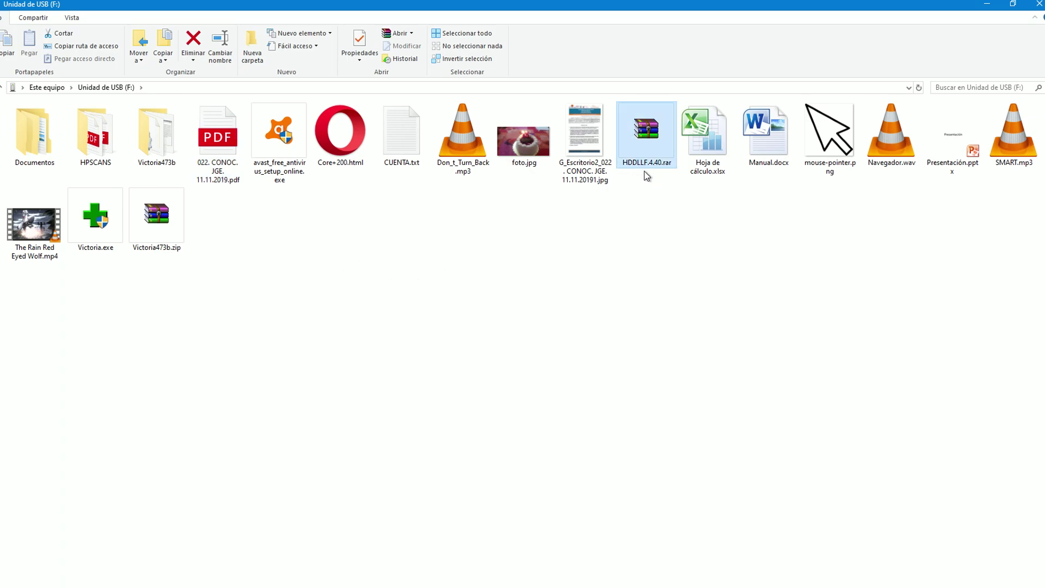
{"action": "left_click", "coordinate": [165, 246]}
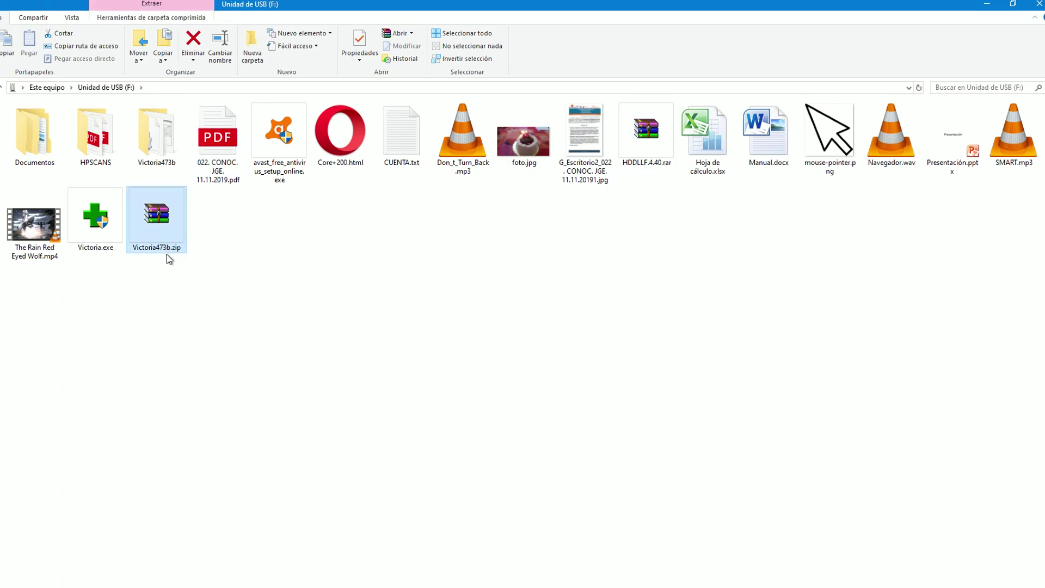
{"action": "left_click", "coordinate": [460, 173]}
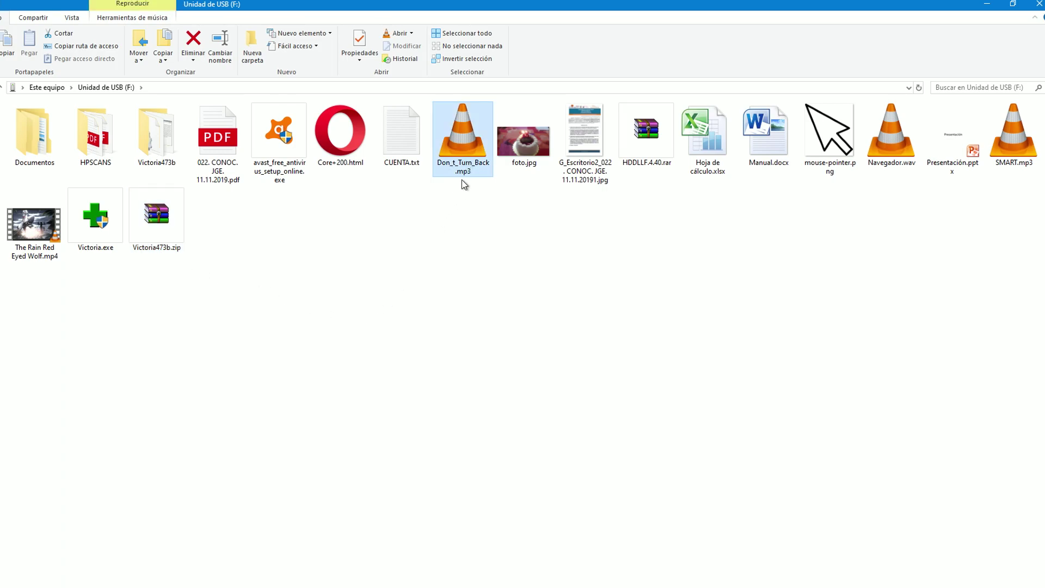
{"action": "left_click", "coordinate": [891, 161]}
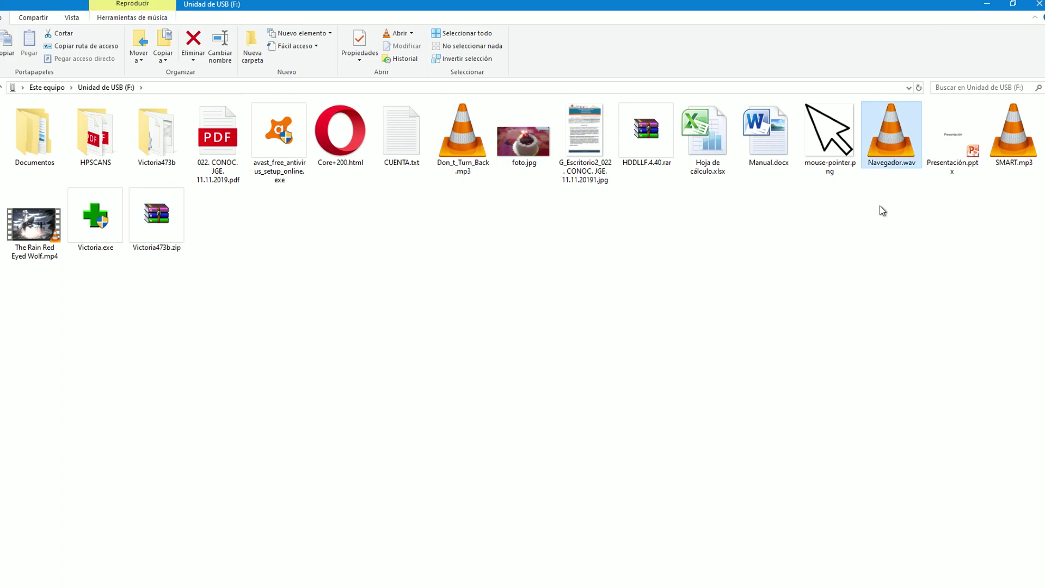
Step: Rename the Navegador.wav file as renombrar.wav, keeping its extension
{"action": "left_click", "coordinate": [897, 165]}
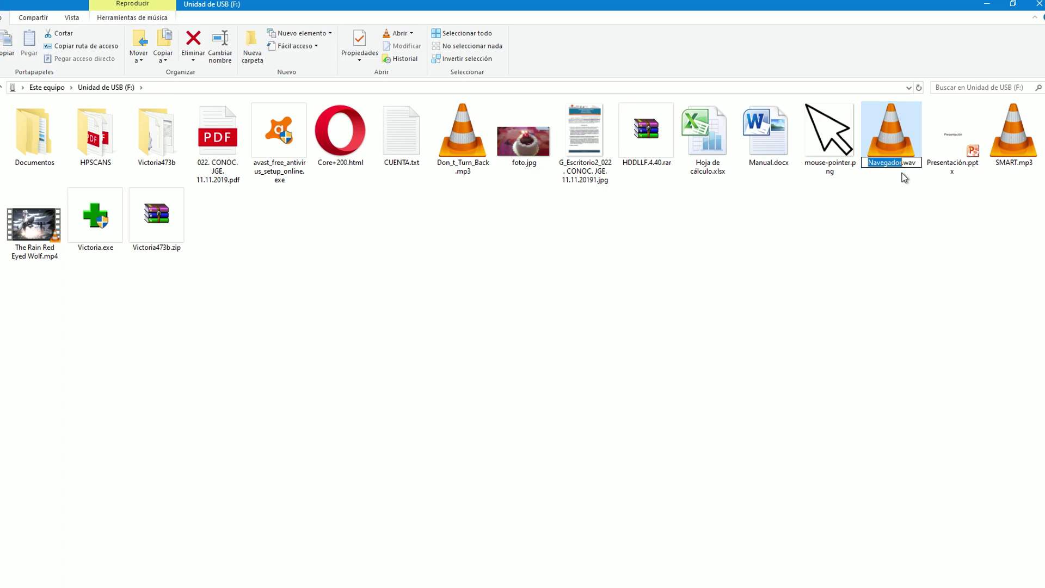
{"action": "type", "text": "renombrar"}
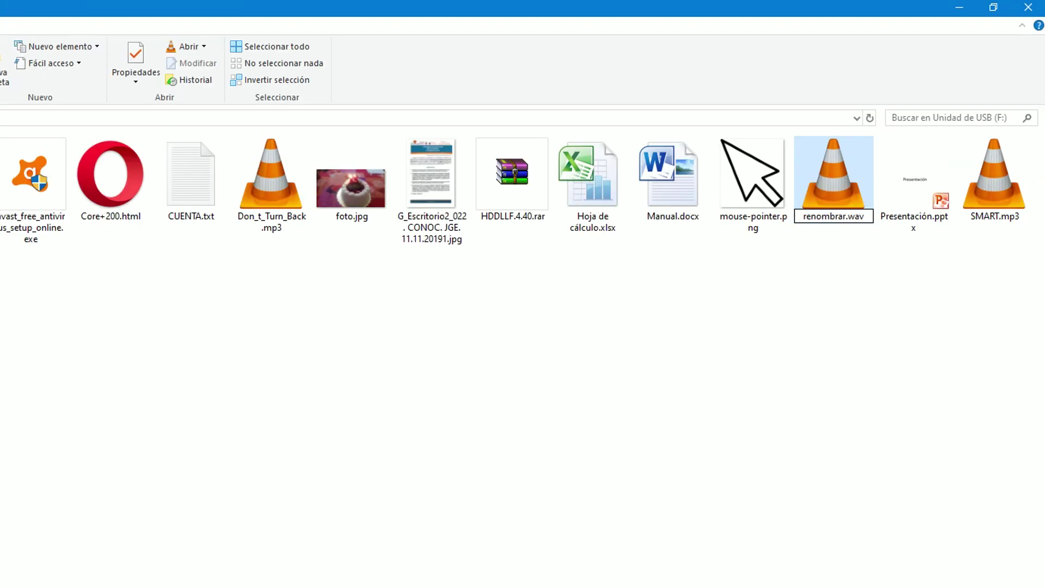
{"action": "key", "text": "Return"}
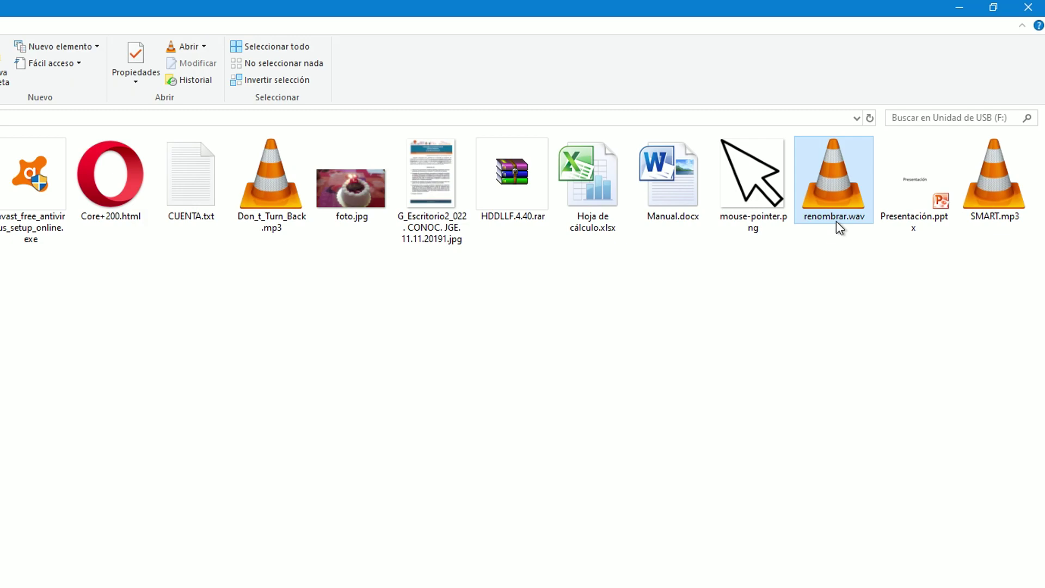
Step: Remove the .wav extension from the renombrar file's name and accept the extension change
{"action": "left_click", "coordinate": [847, 215]}
{"action": "left_click", "coordinate": [867, 218]}
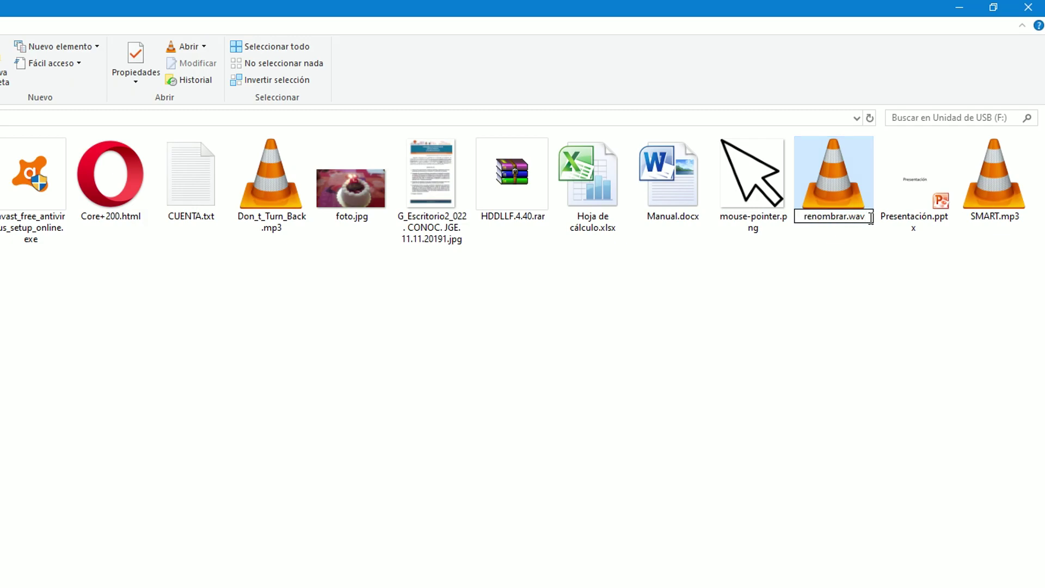
{"action": "key", "text": "BackSpace"}
{"action": "key", "text": "BackSpace"}
{"action": "key", "text": "BackSpace"}
{"action": "key", "text": "BackSpace"}
{"action": "key", "text": "Return"}
{"action": "key", "text": "Return"}
Step: Add the .wav extension back to the renombrar file's name
{"action": "left_click", "coordinate": [840, 219]}
{"action": "left_click", "coordinate": [852, 218]}
{"action": "type", "text": ".wav"}
{"action": "key", "text": "Return"}
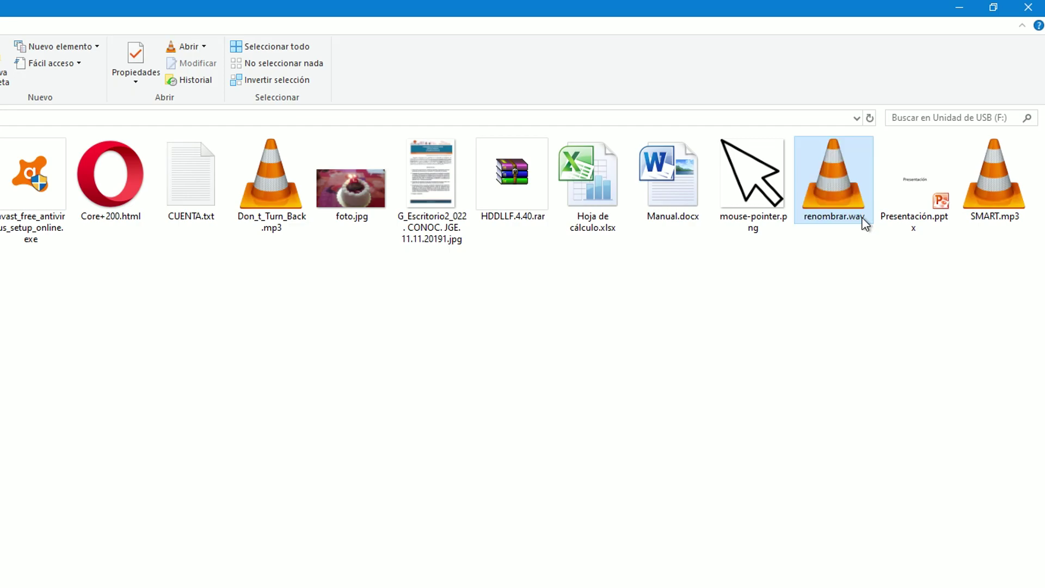
Step: Deselect the renamed file and close the USB drive's window
{"action": "left_click", "coordinate": [791, 265]}
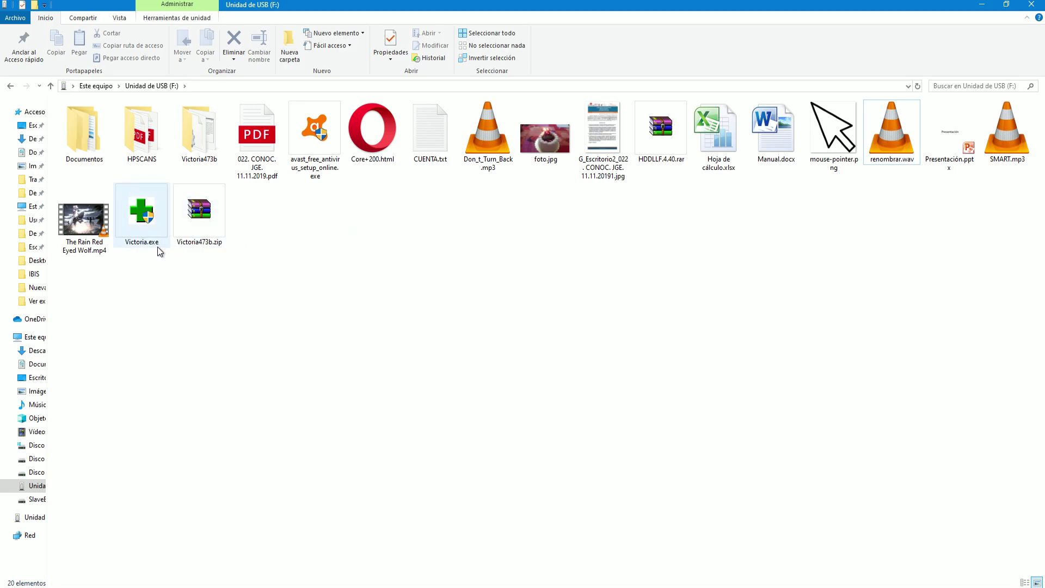
{"action": "mouse_move", "coordinate": [152, 246]}
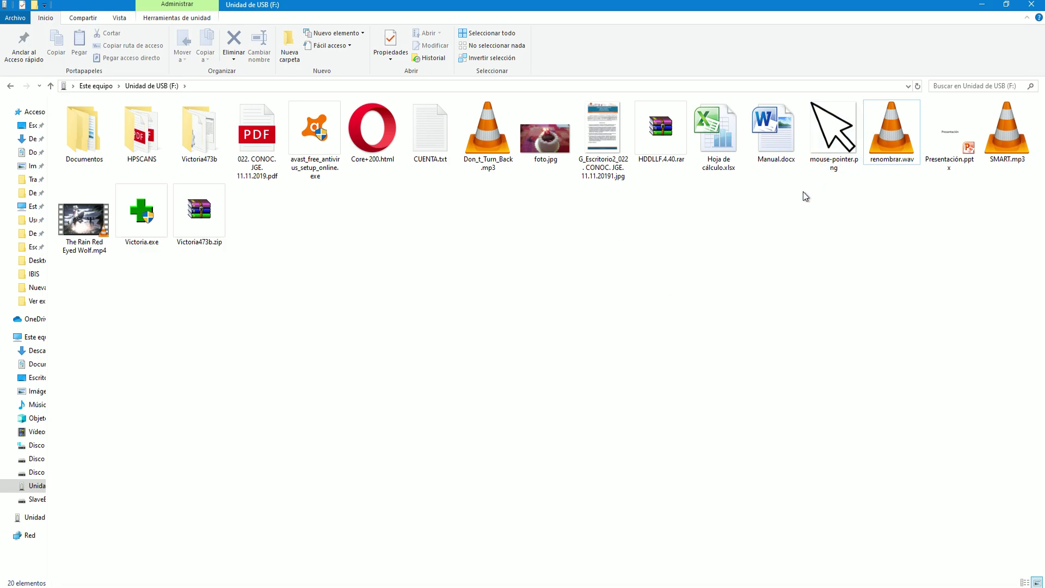
{"action": "left_click", "coordinate": [1032, 5]}
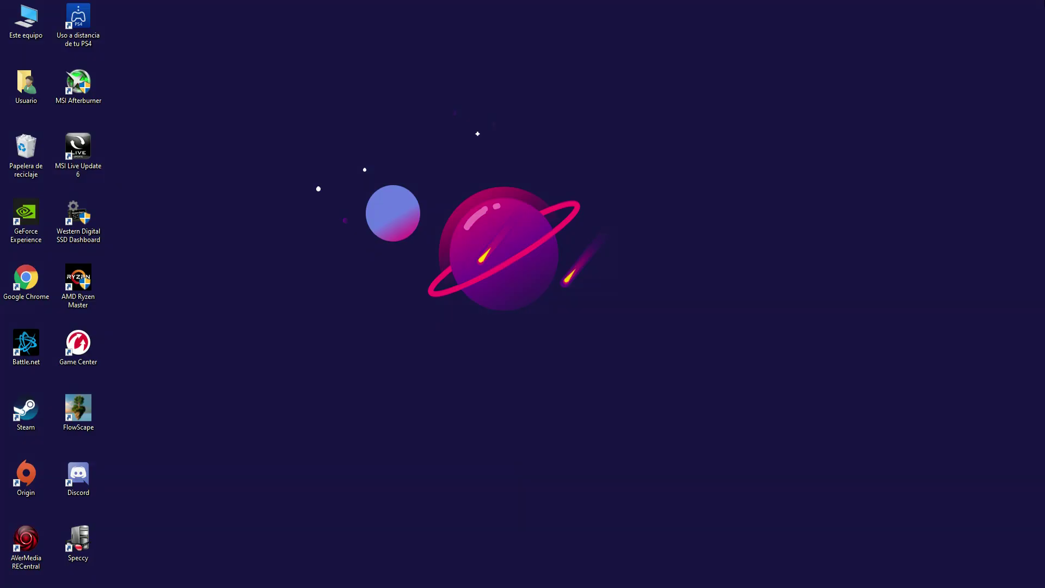